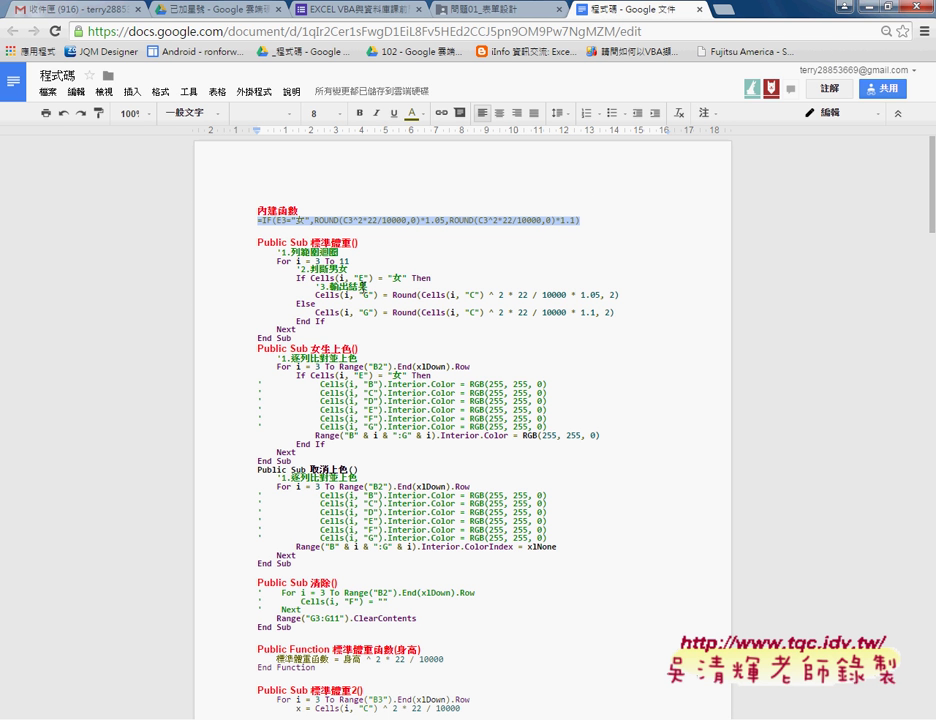
- Highlight the full Public Sub 標準體重() code in the Google Doc, then minimize Chrome
left_click(333, 321)
mouse_move(257, 242)
left_mouse_down()
mouse_move(376, 331)
mouse_move(297, 335)
left_mouse_up()
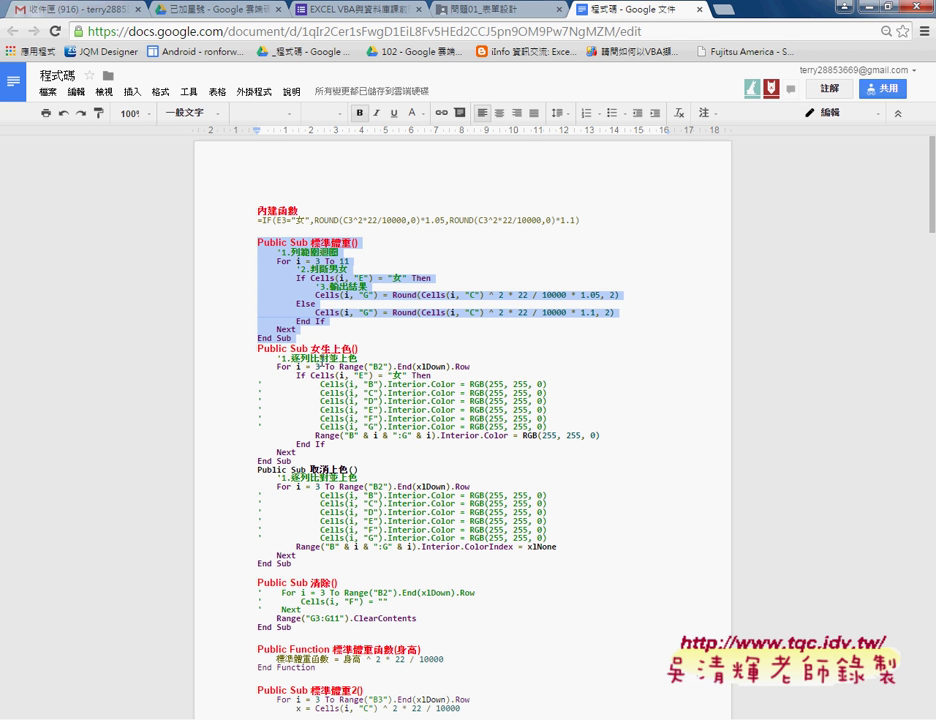
scroll(324, 361, "down", 3)
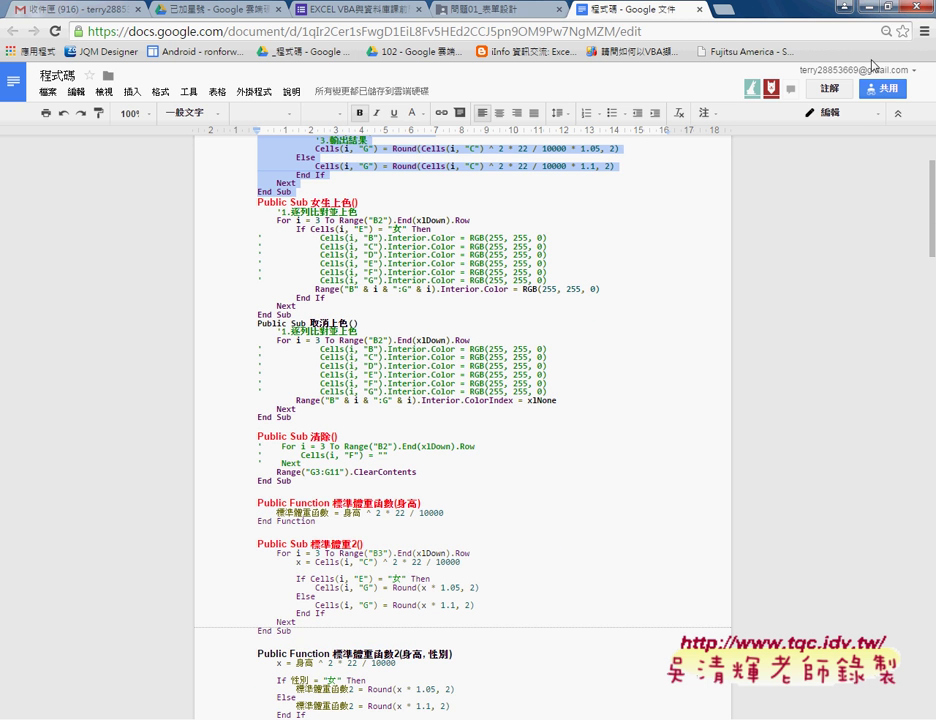
left_click(880, 7)
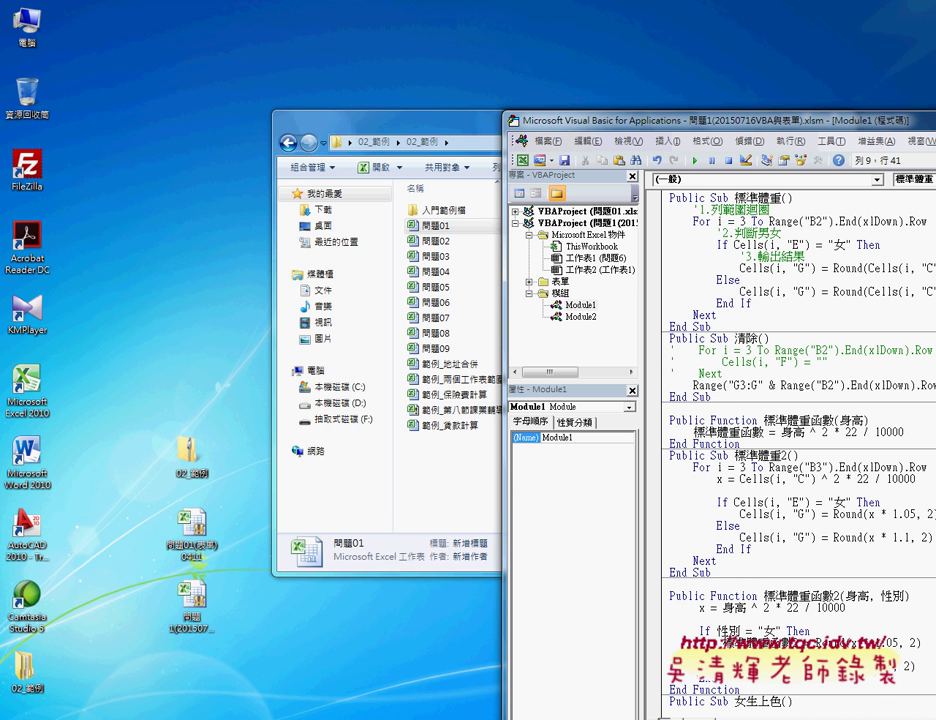
- Bring the Excel workbook forward and fill G3:G6 using the 標準體重 macro button
left_click(290, 640)
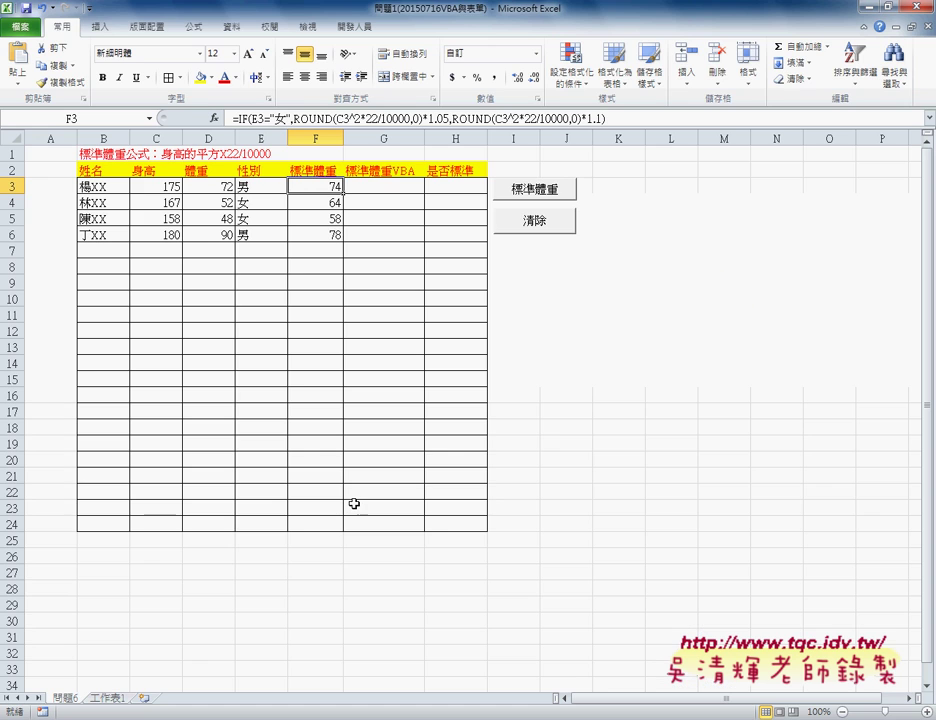
left_click_drag(392, 189, 392, 232)
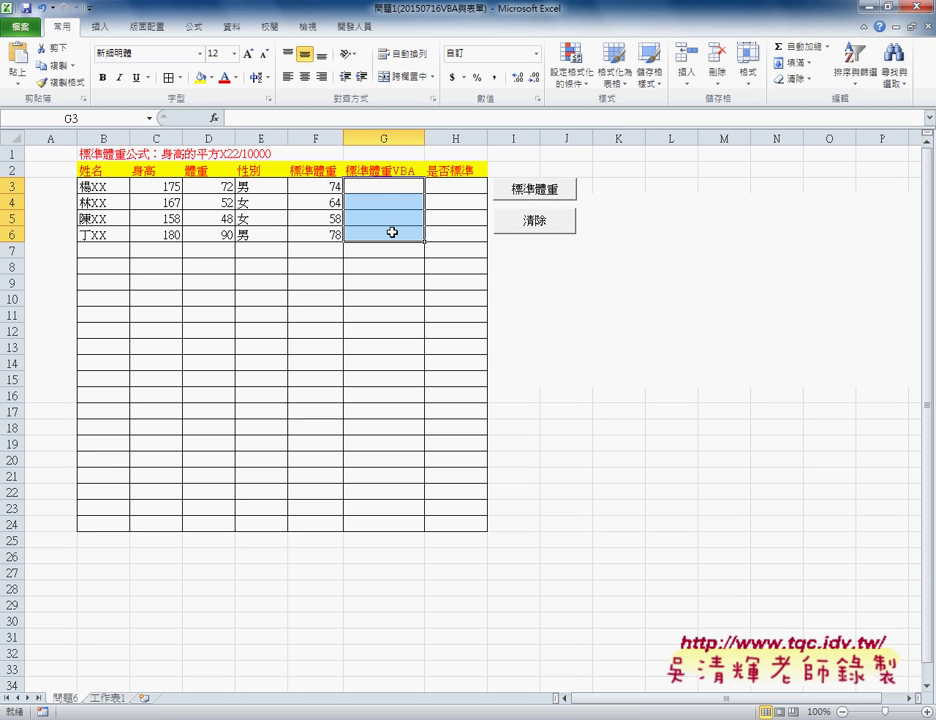
left_click(520, 196)
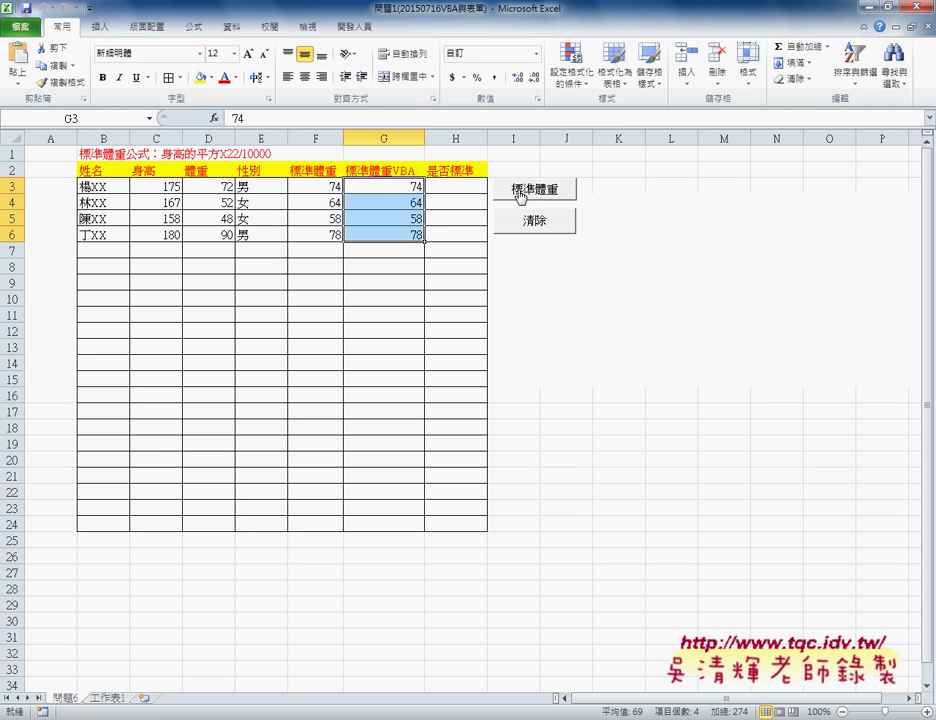
- Compare column G's results with column F's standard weights, then clear column G with 清除
left_click(399, 170)
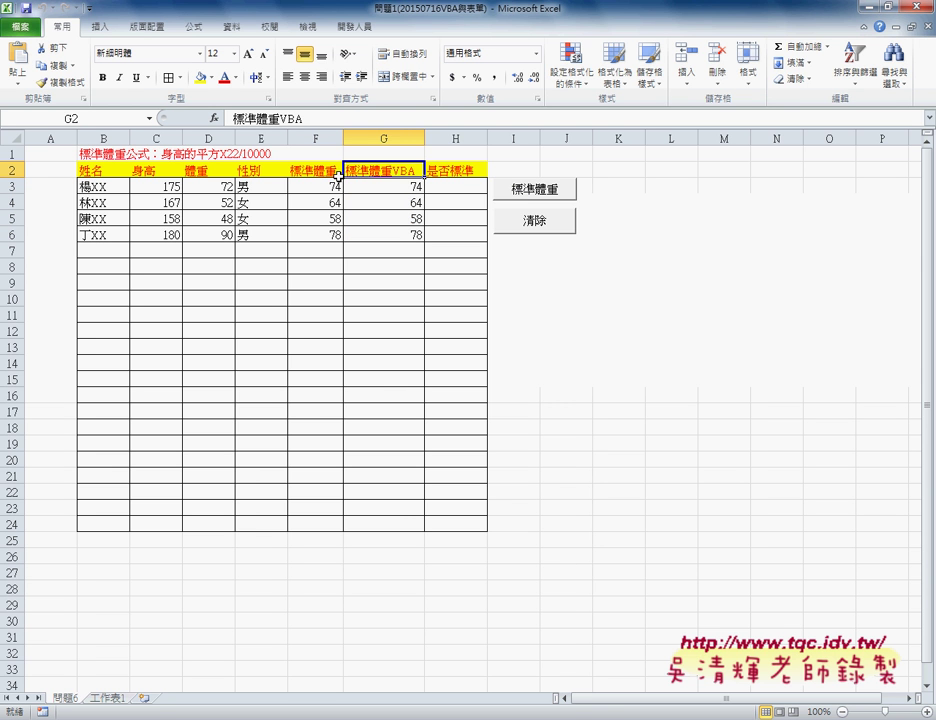
left_click_drag(313, 170, 319, 235)
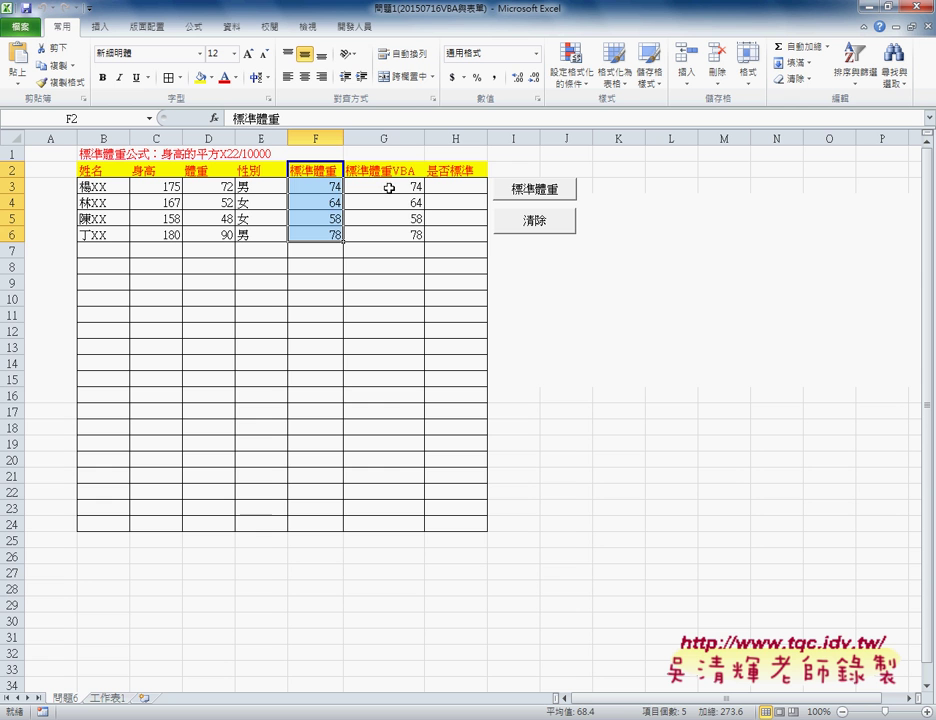
left_click_drag(390, 172, 386, 234)
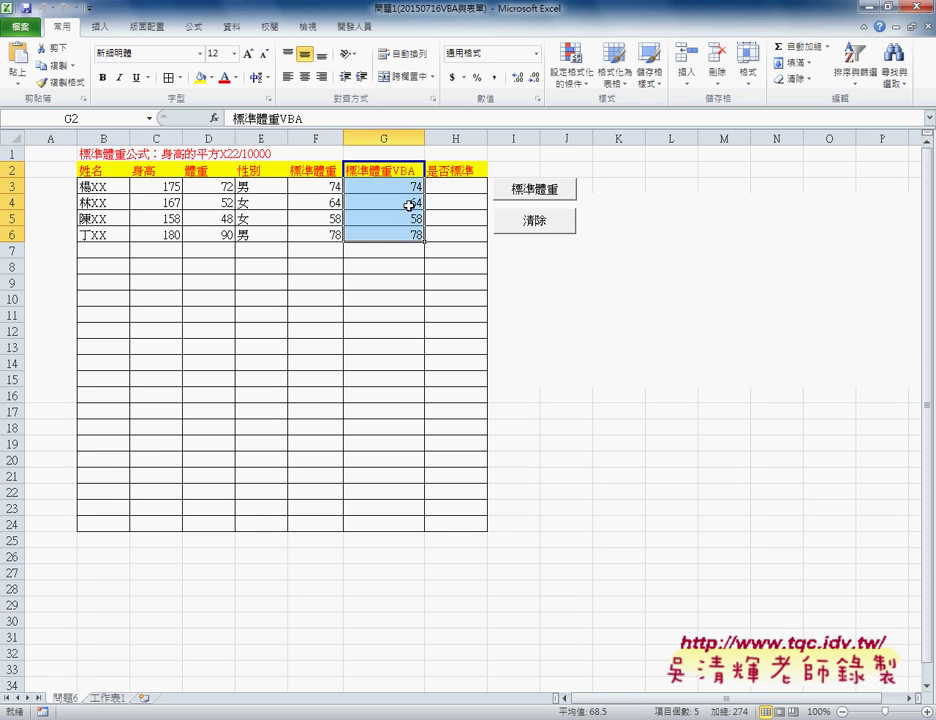
left_click_drag(411, 189, 416, 234)
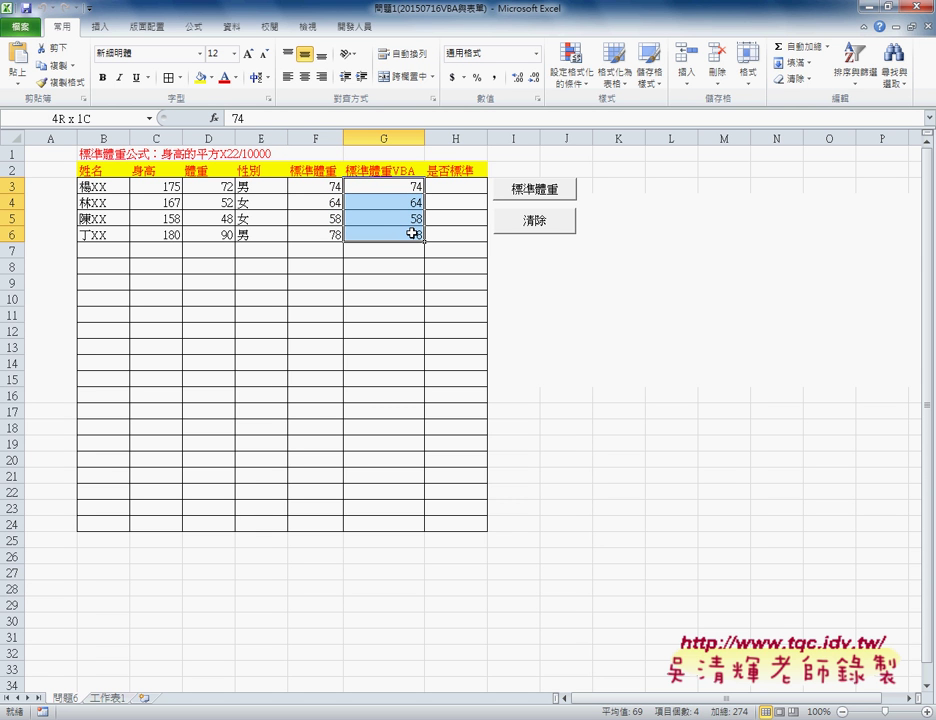
left_click(537, 228)
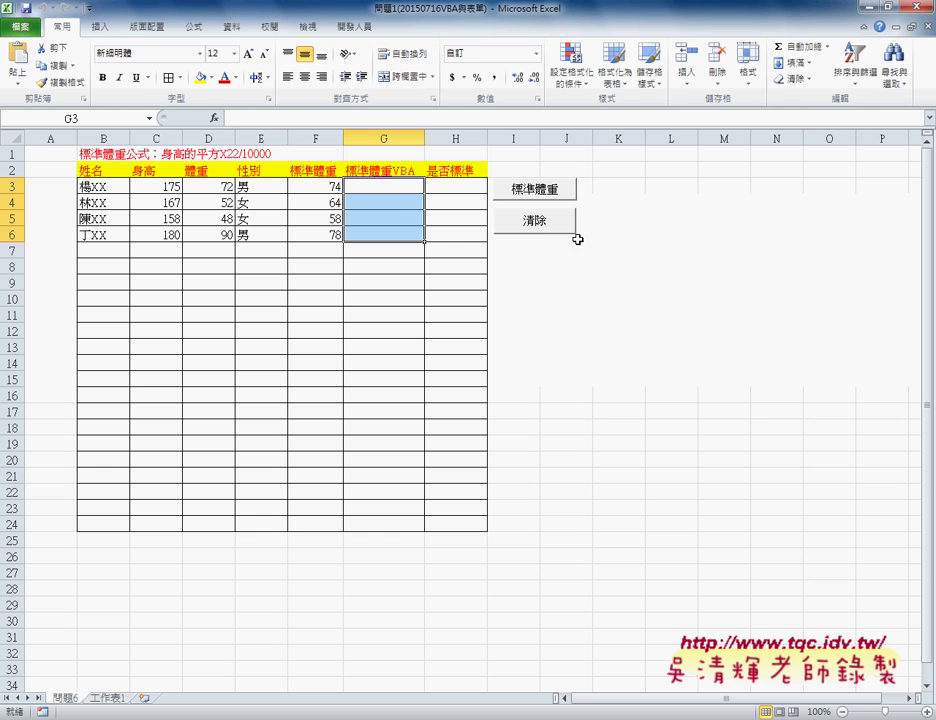
left_click(463, 183)
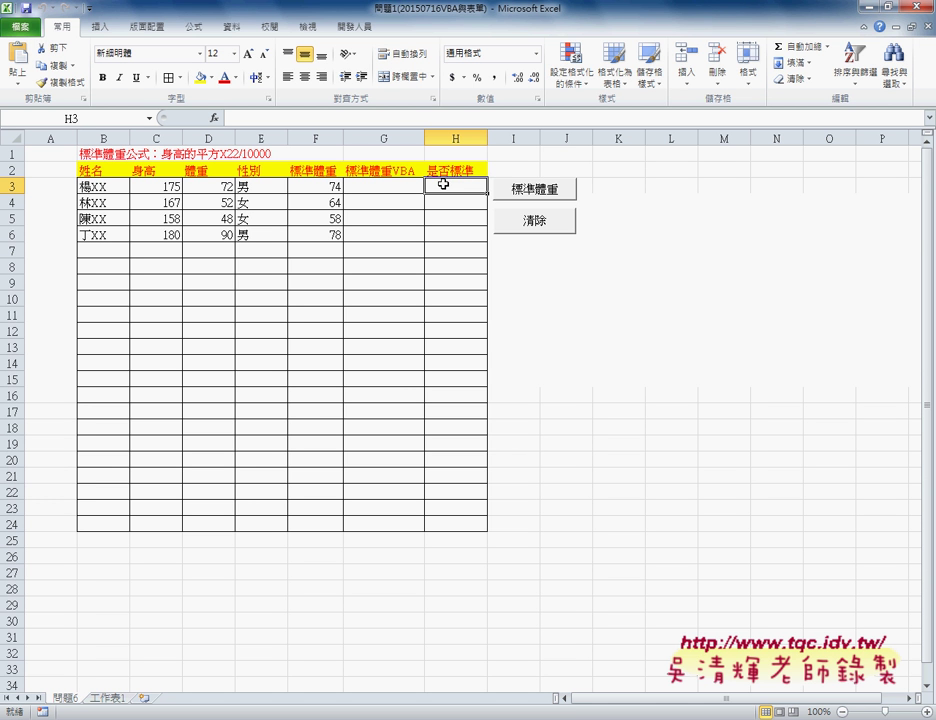
left_click(218, 188)
left_click(316, 187)
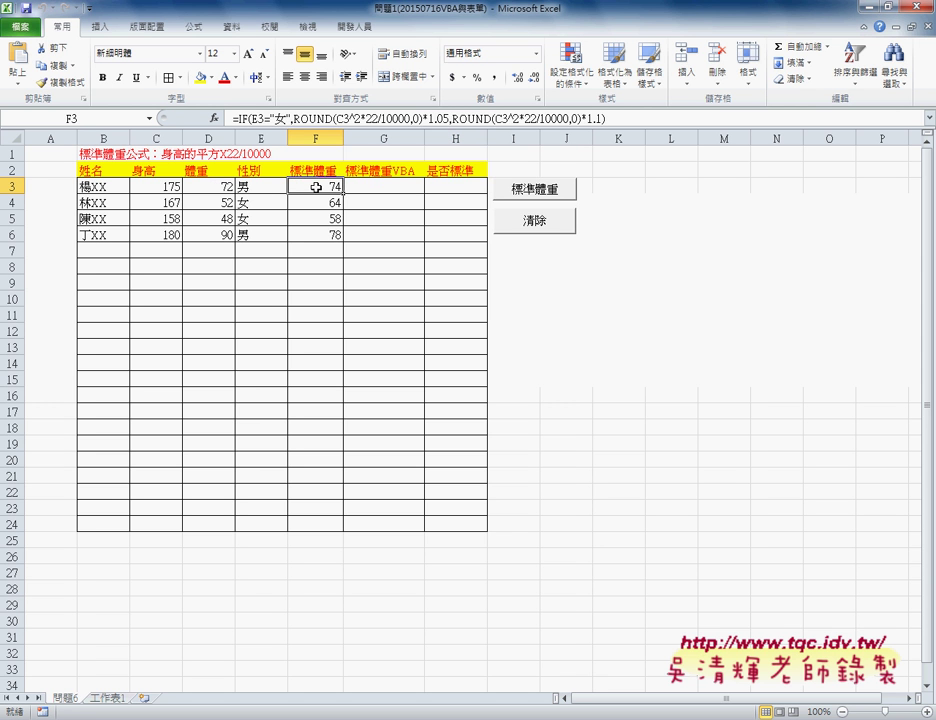
left_click(193, 187)
left_click(316, 187)
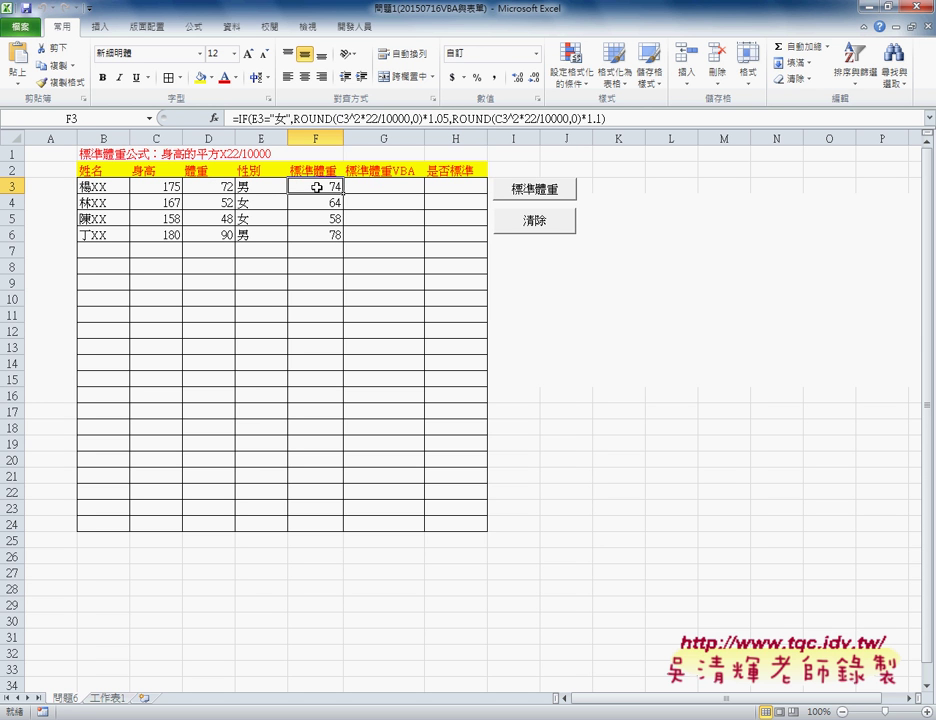
left_click(205, 187)
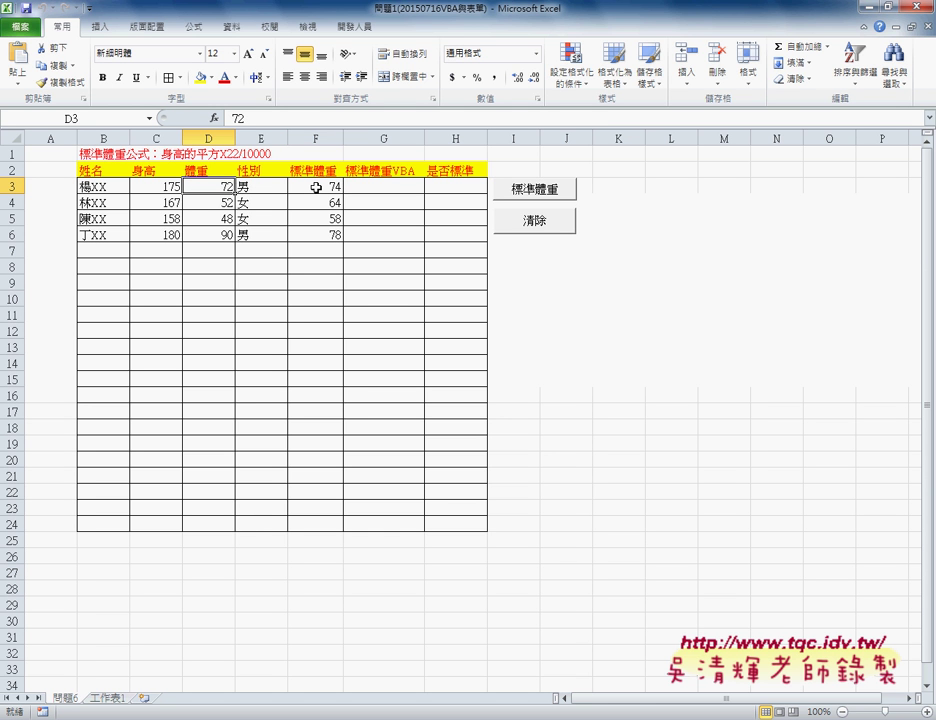
left_click(316, 187)
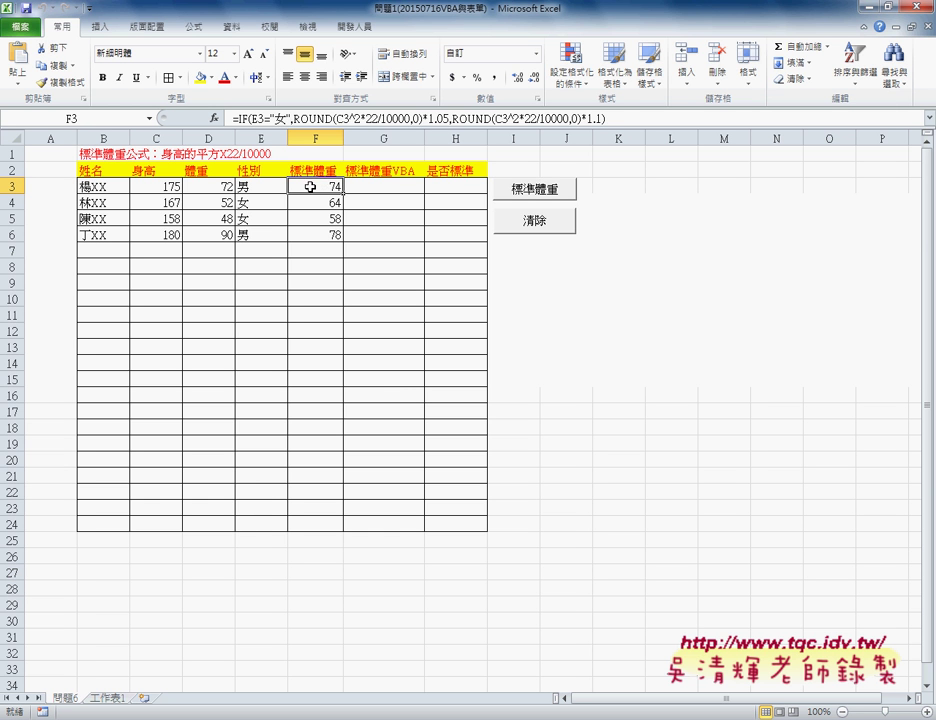
left_click(228, 187)
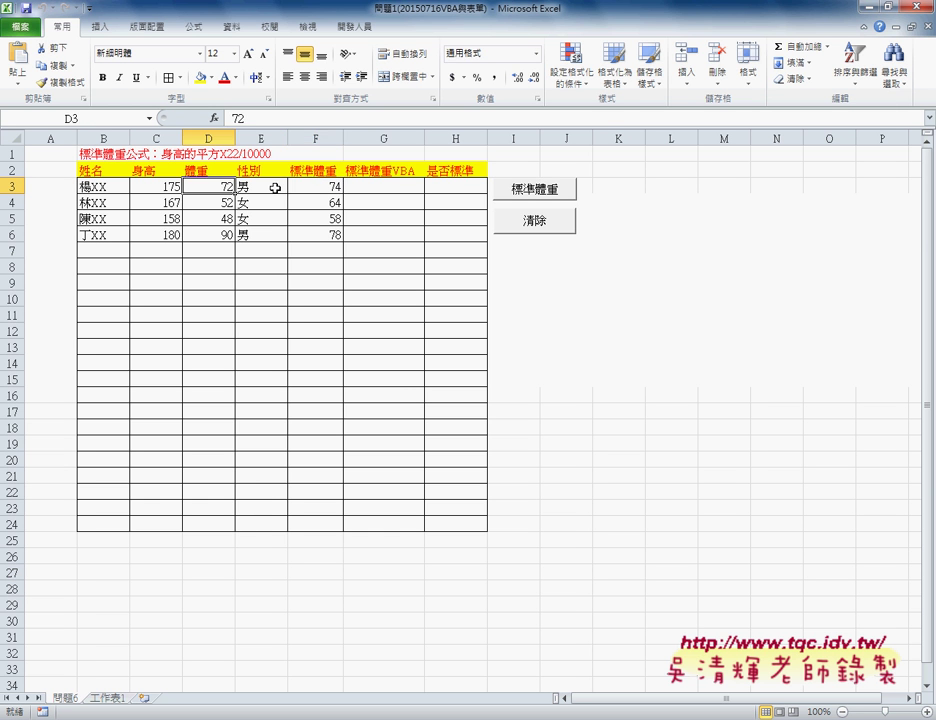
left_click(314, 188)
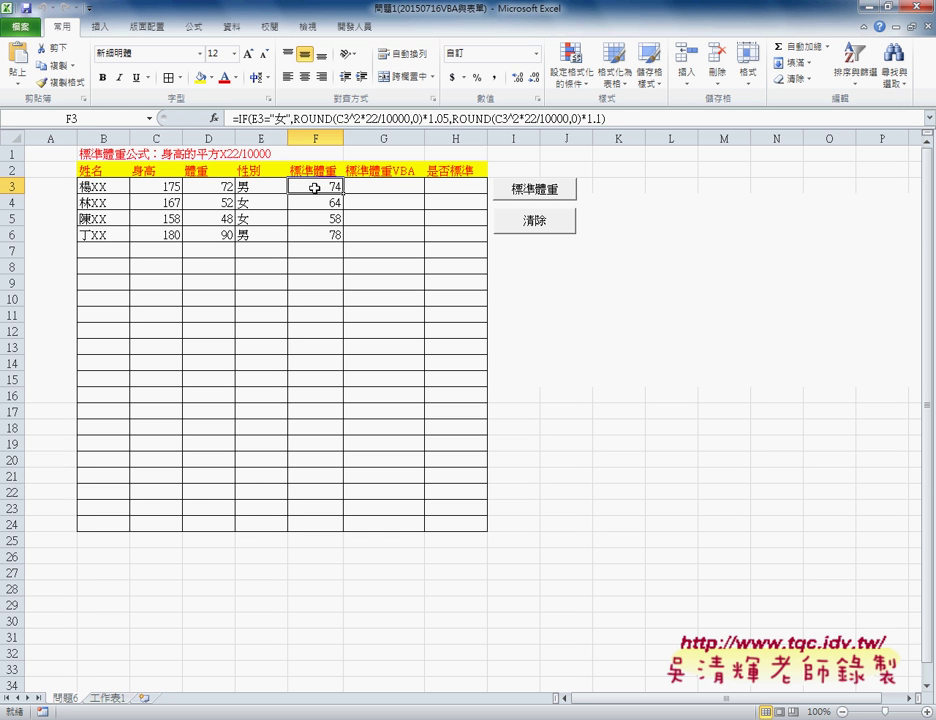
left_click(454, 188)
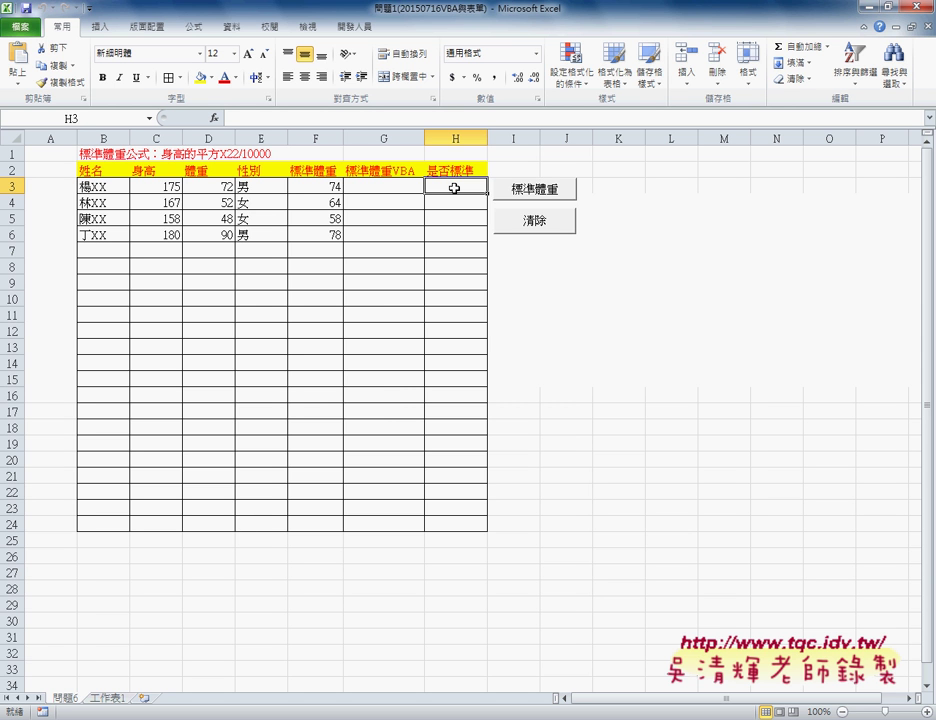
left_click(205, 187)
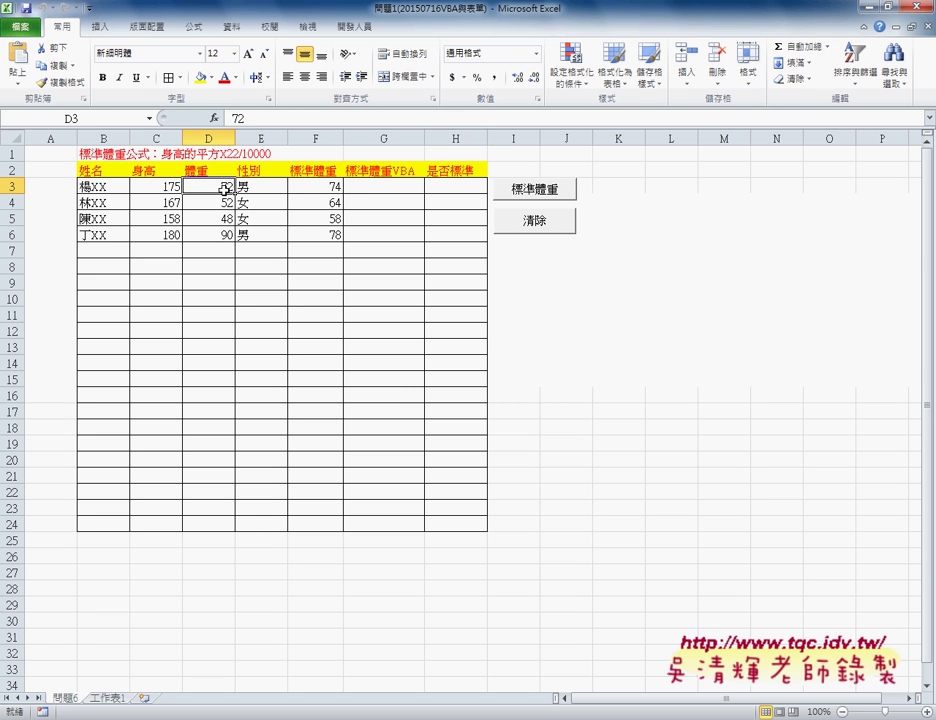
left_click(321, 190)
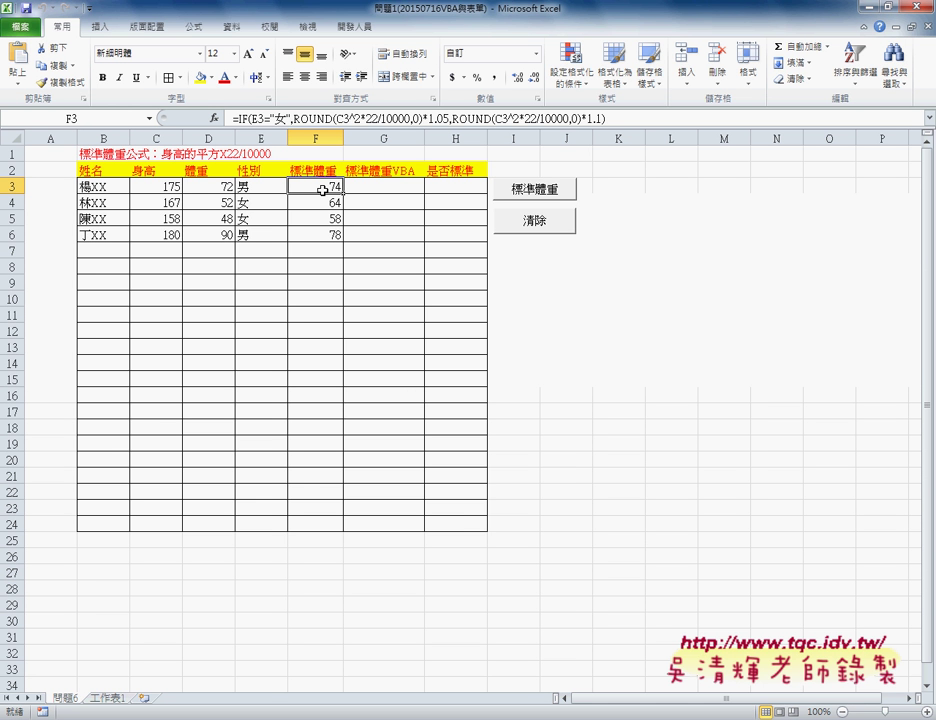
left_click(443, 188)
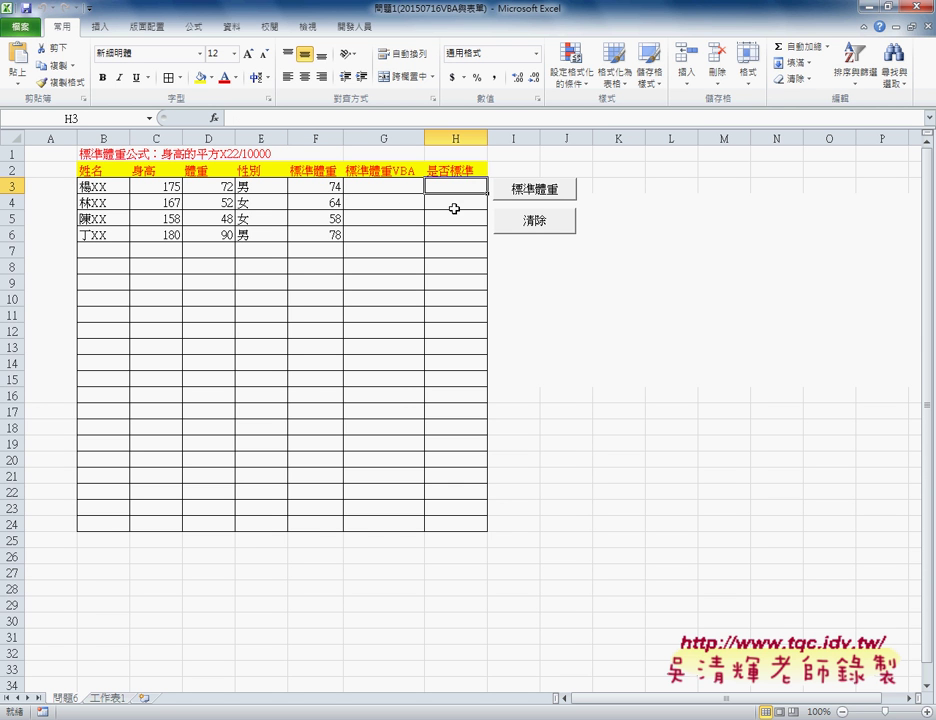
left_click(392, 187)
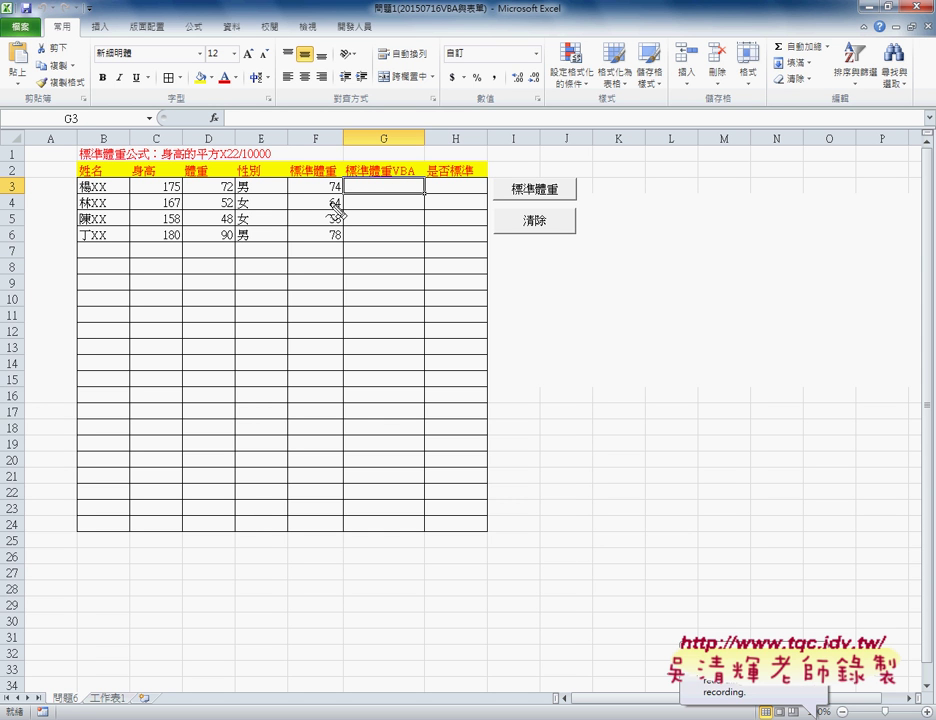
left_click_drag(28, 179, 16, 198)
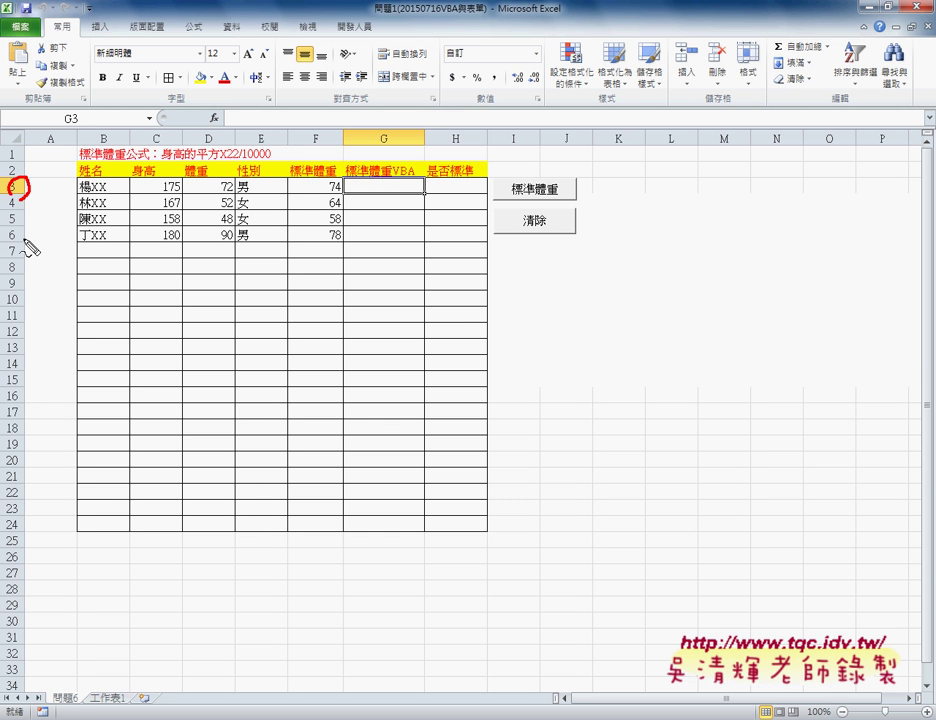
left_click_drag(12, 245, 18, 224)
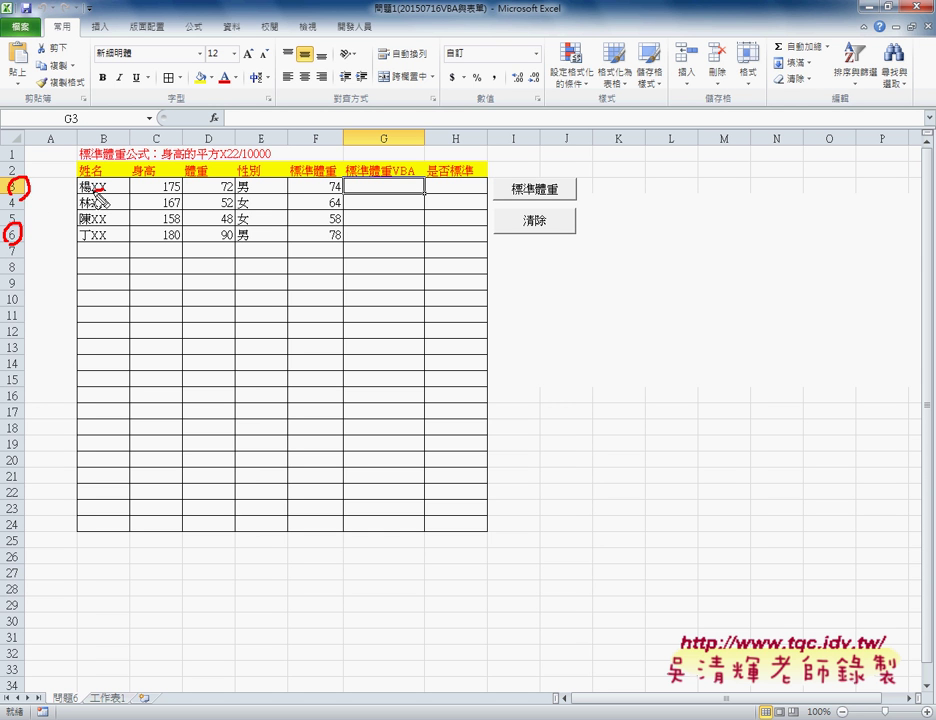
mouse_move(80, 186)
left_mouse_down()
mouse_move(104, 184)
mouse_move(101, 240)
mouse_move(106, 232)
left_mouse_up()
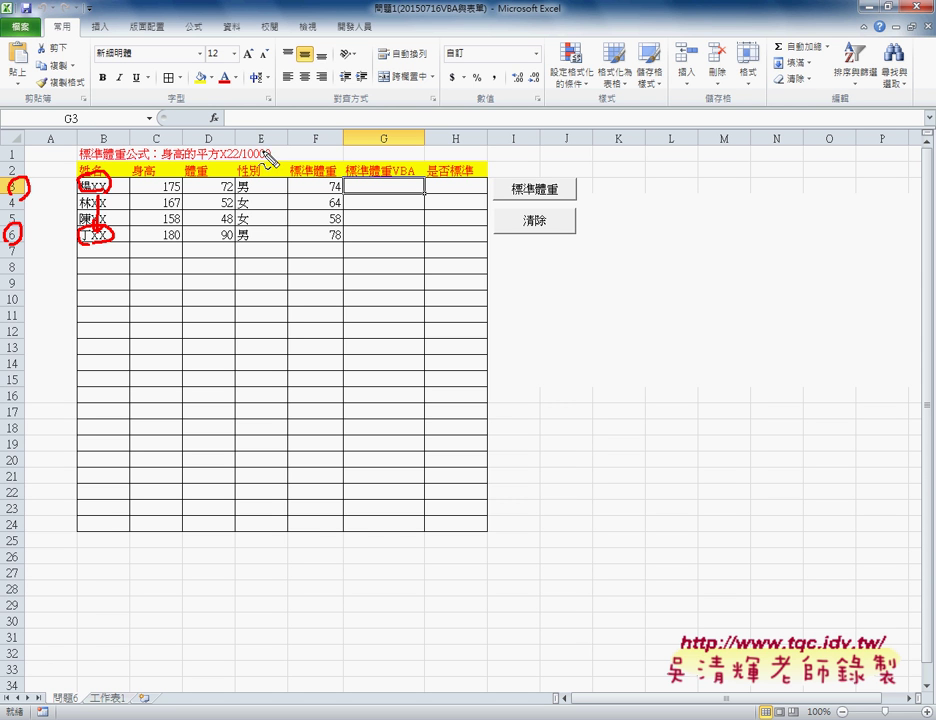
left_click_drag(264, 152, 252, 130)
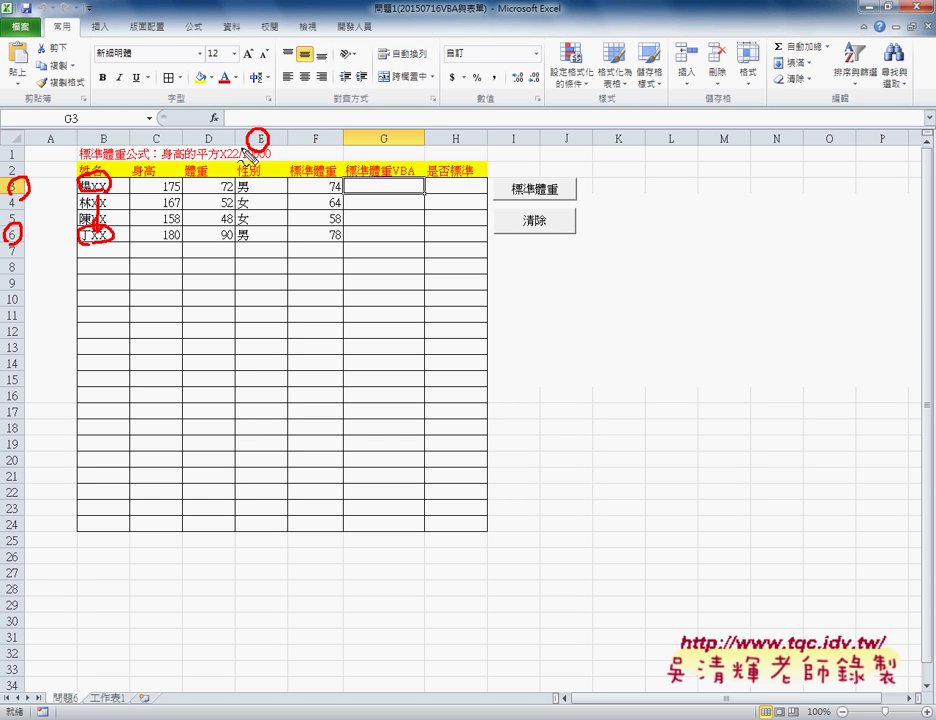
left_click_drag(243, 197, 258, 190)
key("Escape")
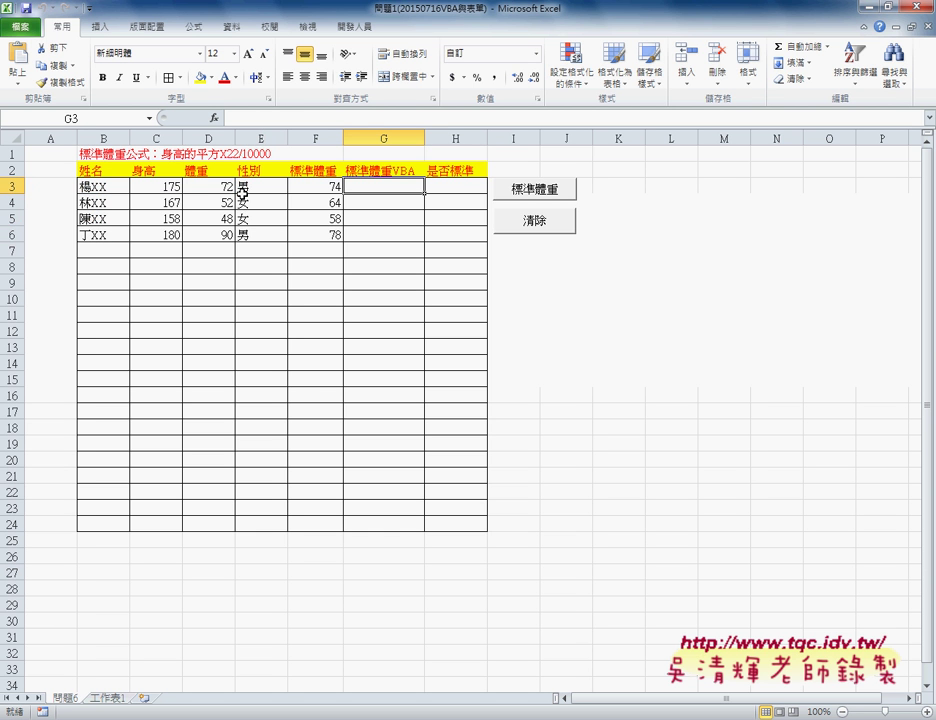
- Open the Visual Basic editor from the Developer tab and place it beside the worksheet
left_click(352, 27)
left_click(36, 82)
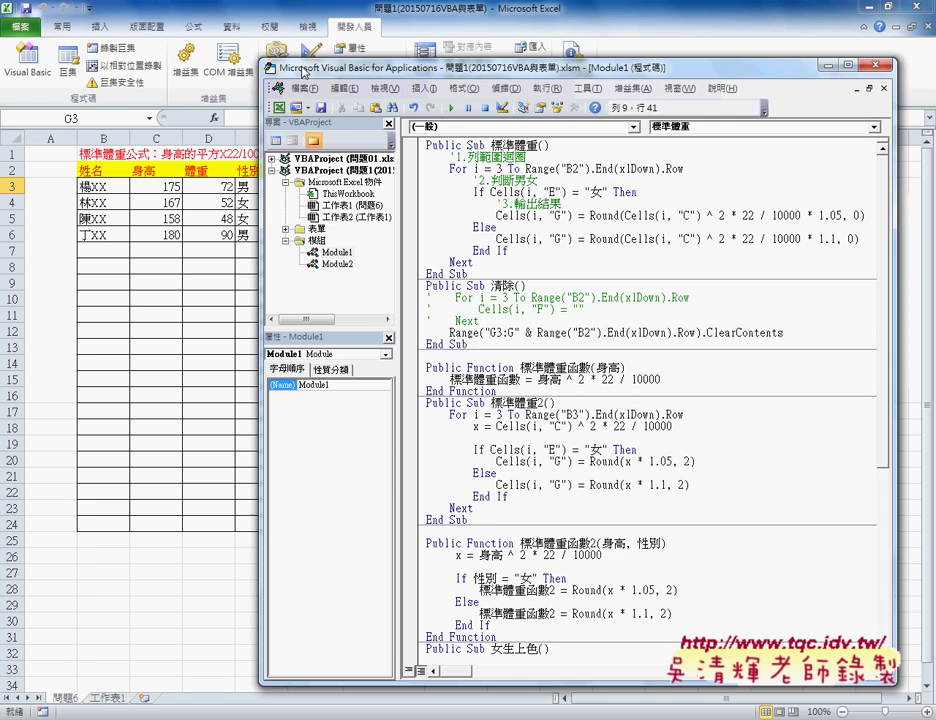
left_click_drag(497, 114, 164, 60)
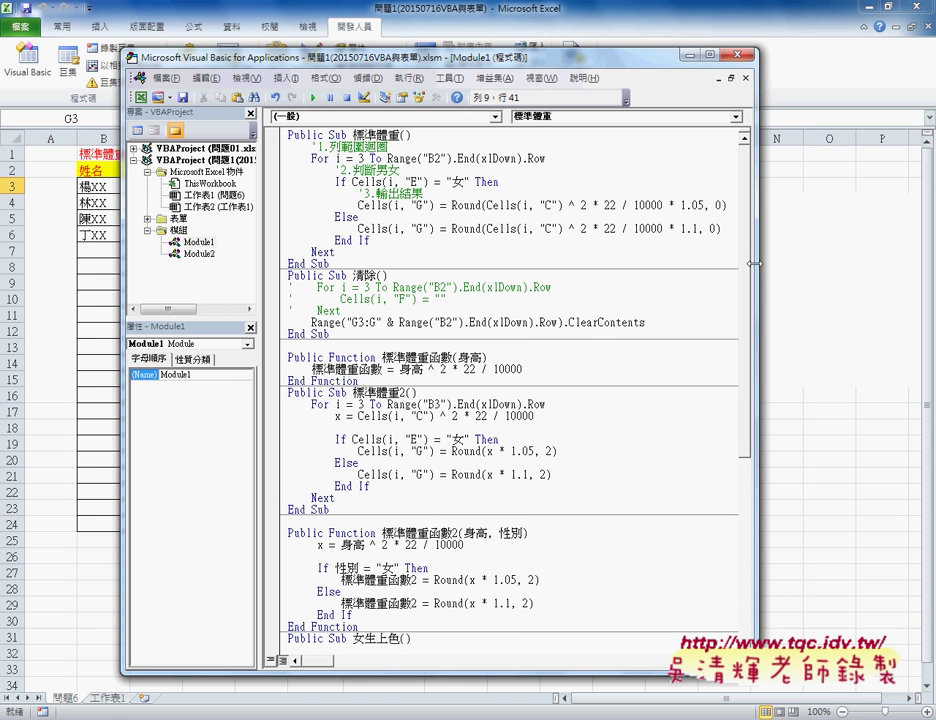
left_click_drag(757, 270, 806, 268)
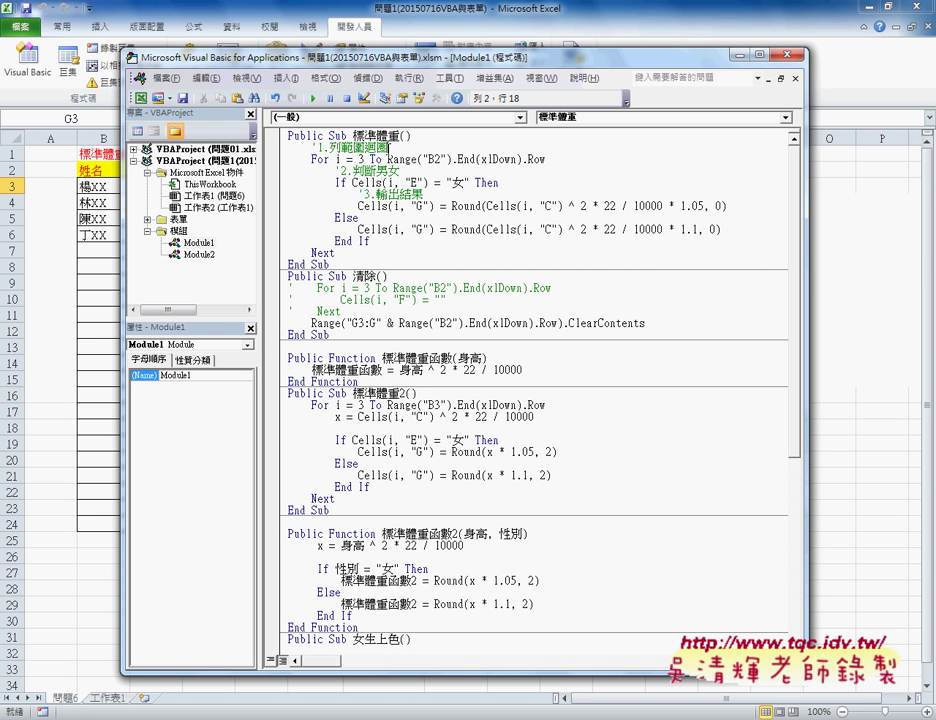
- Highlight the For loop, its Range("B2").End(xlDown).Row end, the 2.判斷男女 comment and the 女 condition
left_click_drag(312, 160, 328, 160)
left_click_drag(258, 64, 388, 64)
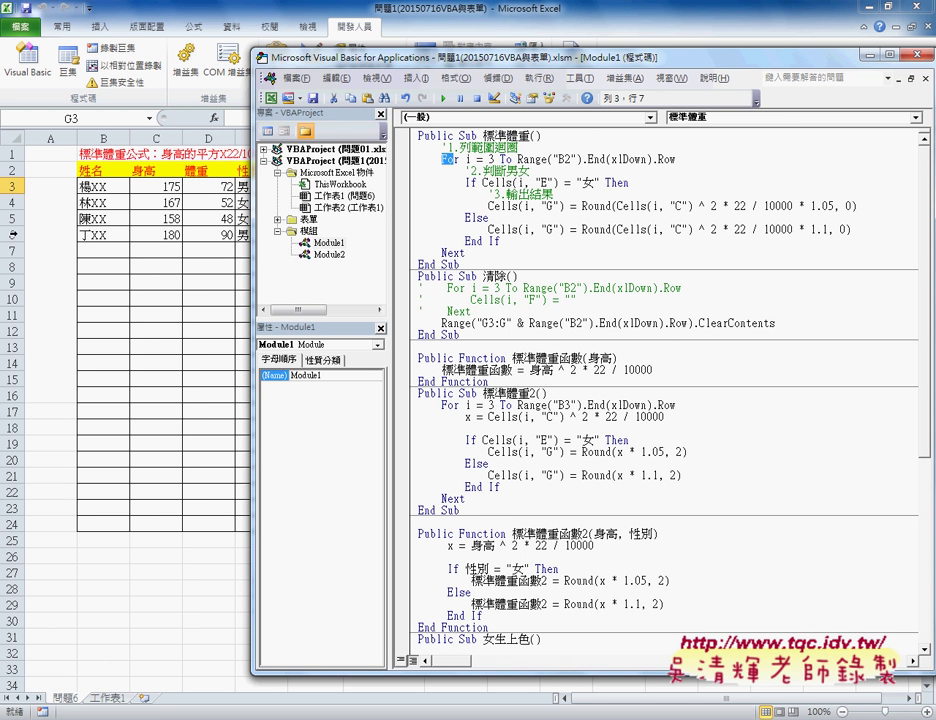
left_click_drag(518, 159, 676, 159)
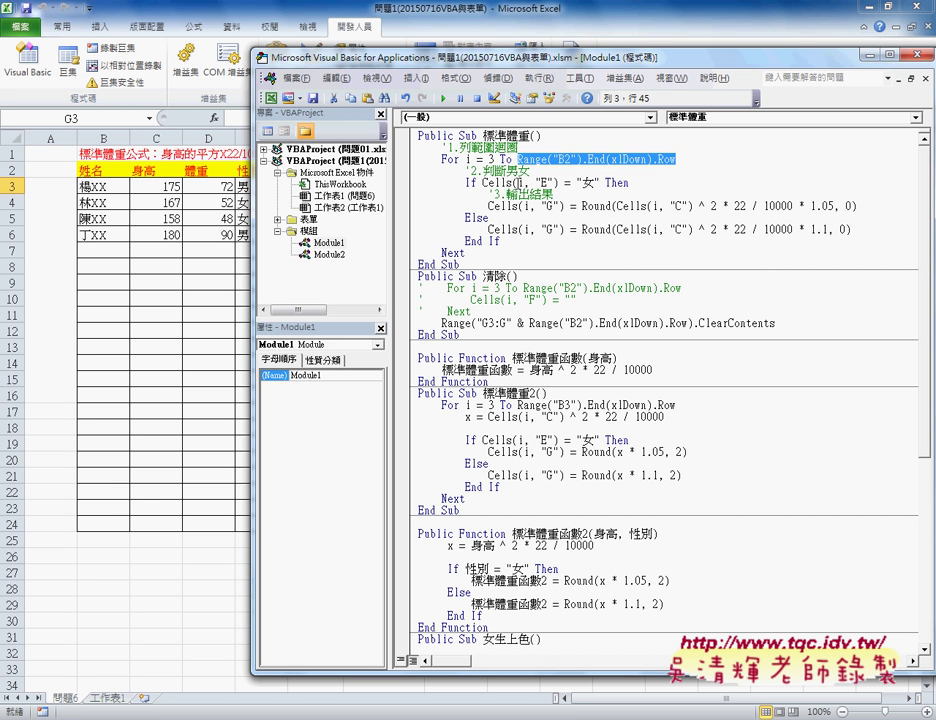
left_click_drag(466, 170, 531, 171)
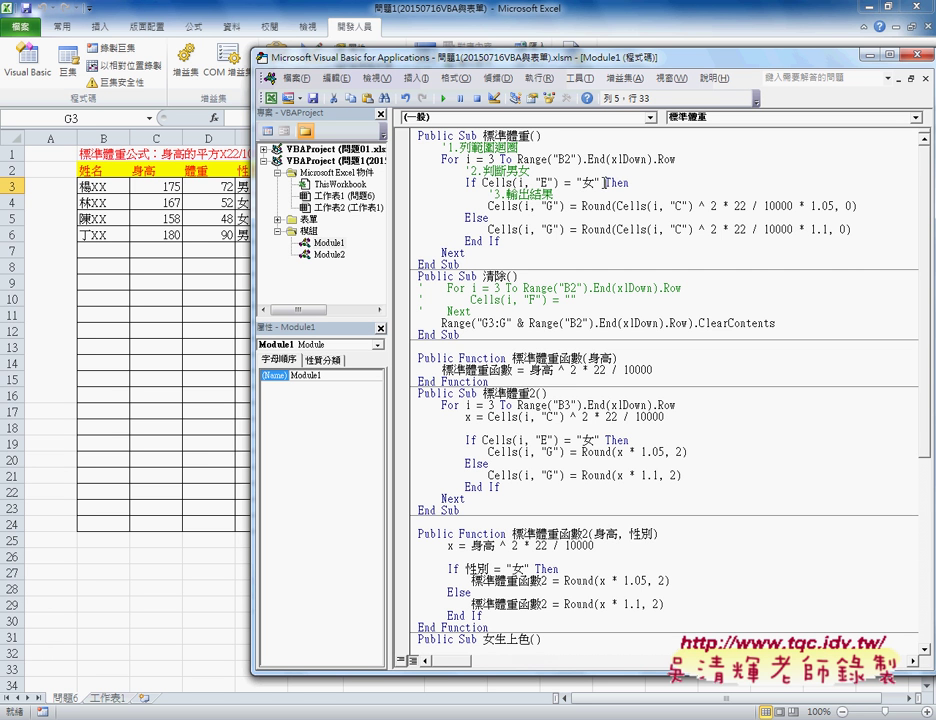
left_click_drag(602, 183, 483, 183)
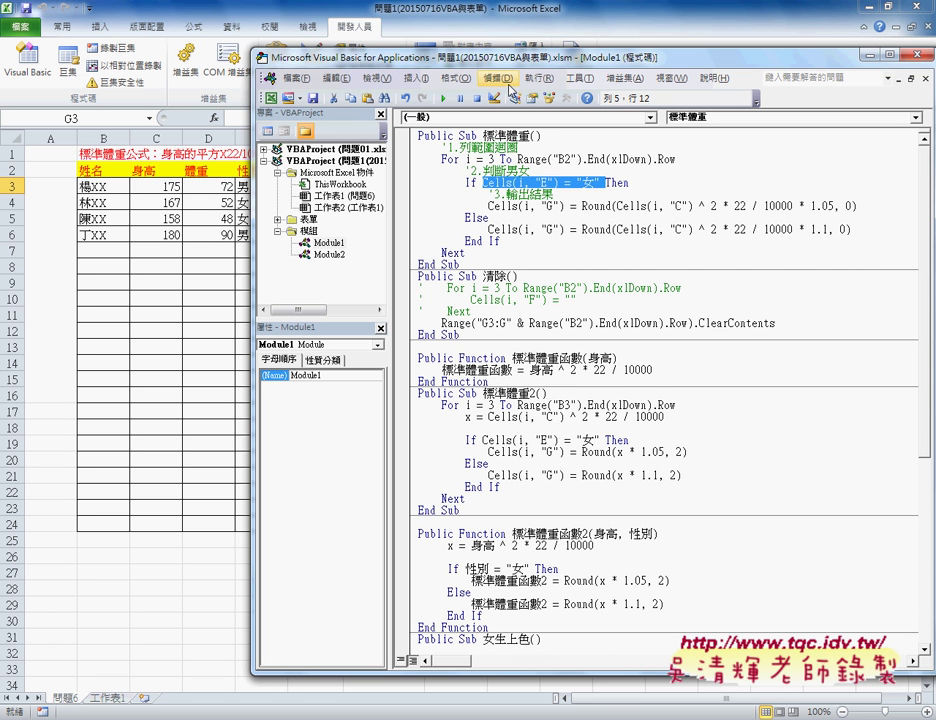
- Highlight the output target Cells(i, "G") and the height reference Cells(i, "C") in the formula
left_click_drag(372, 60, 425, 58)
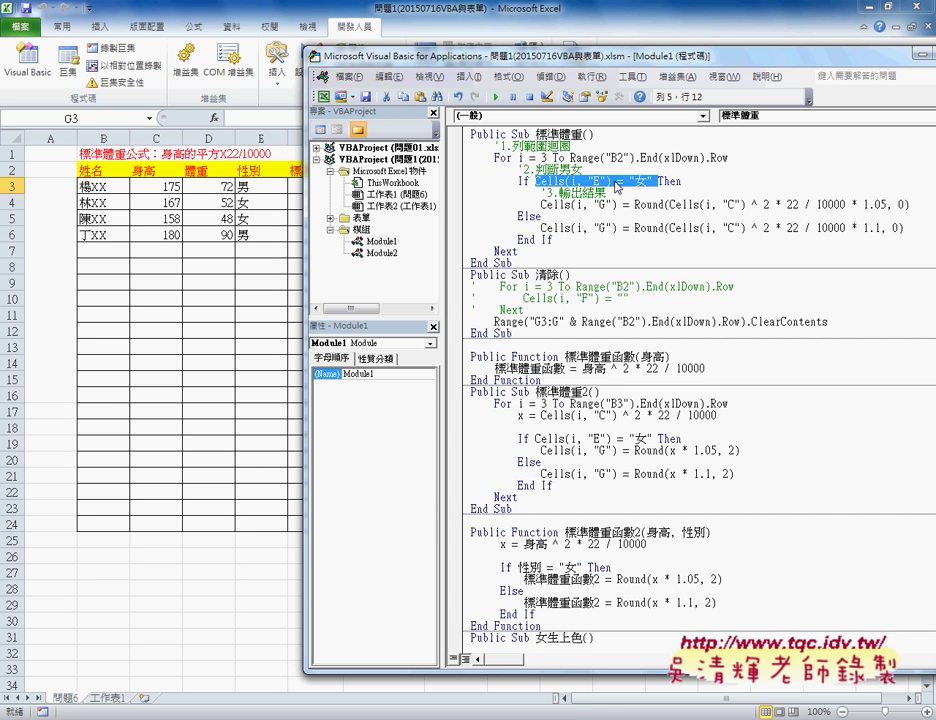
left_click_drag(616, 204, 541, 204)
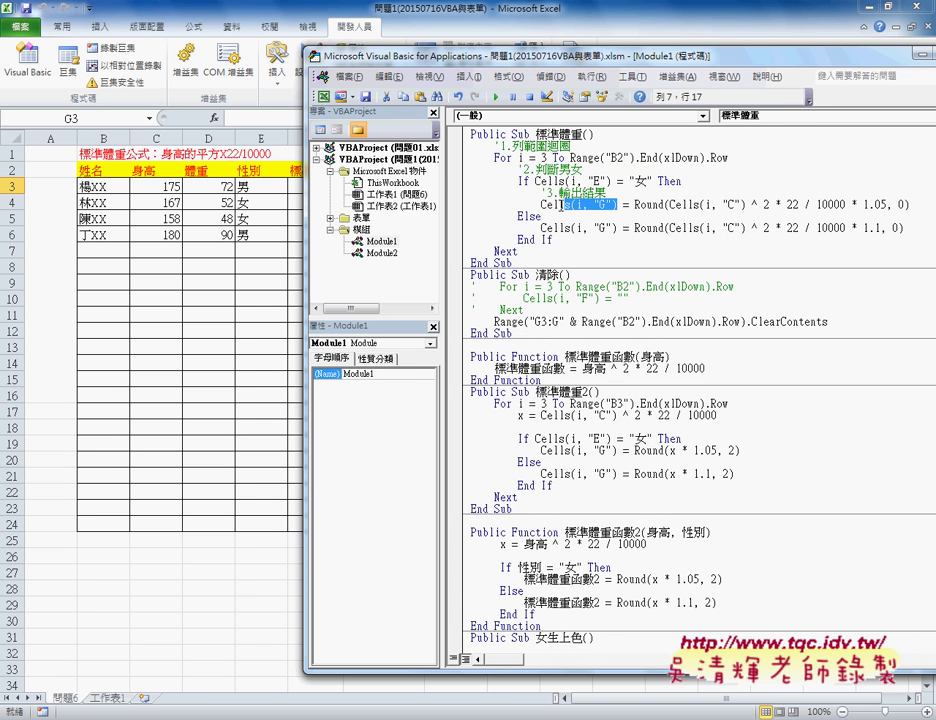
mouse_move(509, 62)
left_mouse_down()
mouse_move(648, 62)
mouse_move(451, 62)
left_mouse_up()
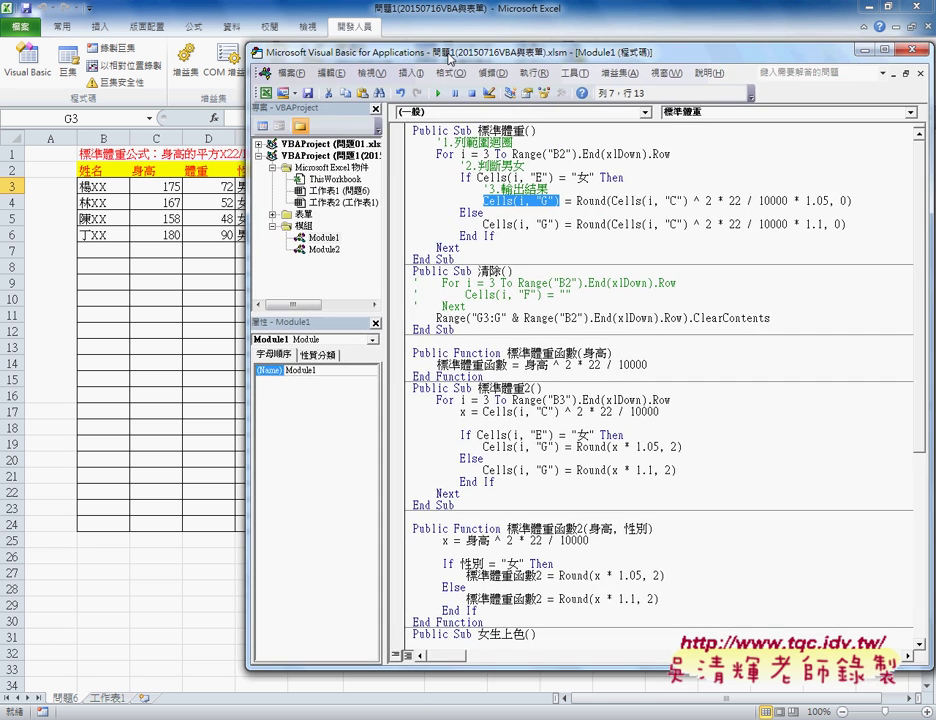
left_click_drag(612, 201, 688, 201)
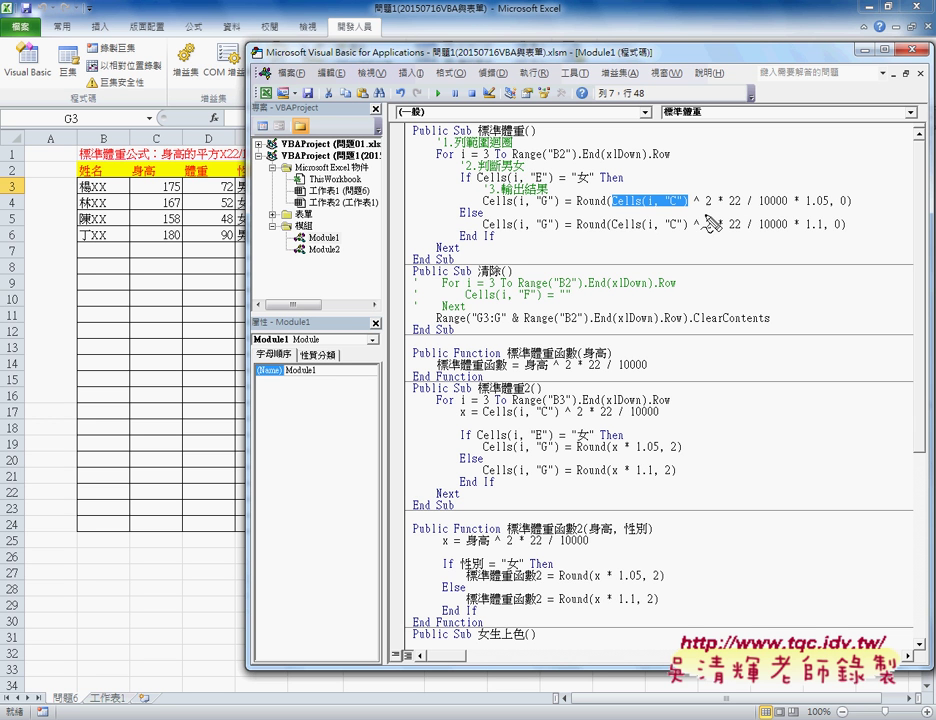
left_click_drag(146, 130, 150, 128)
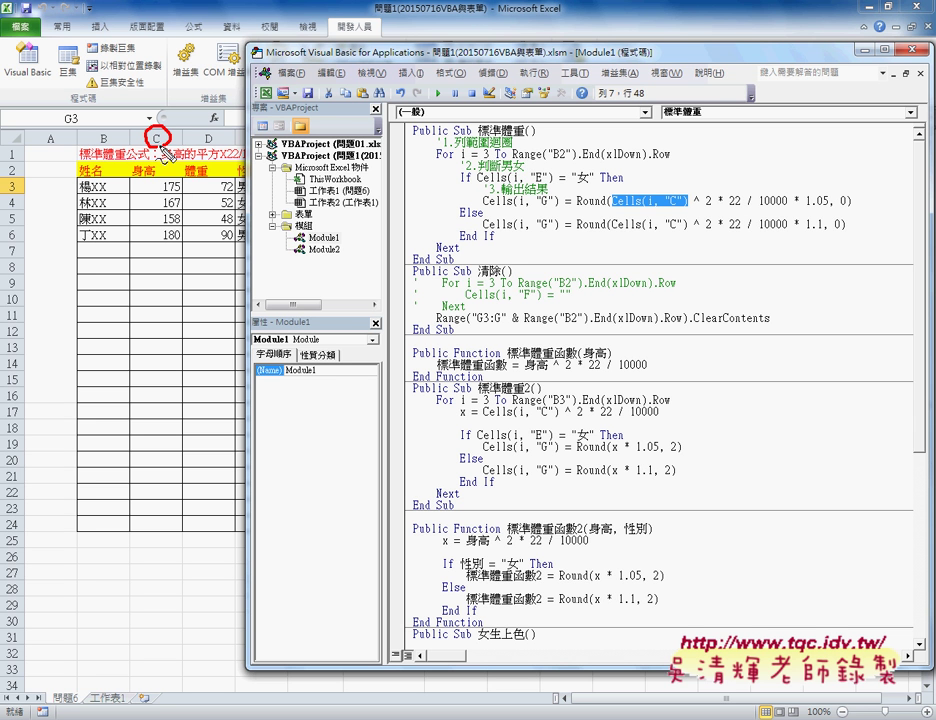